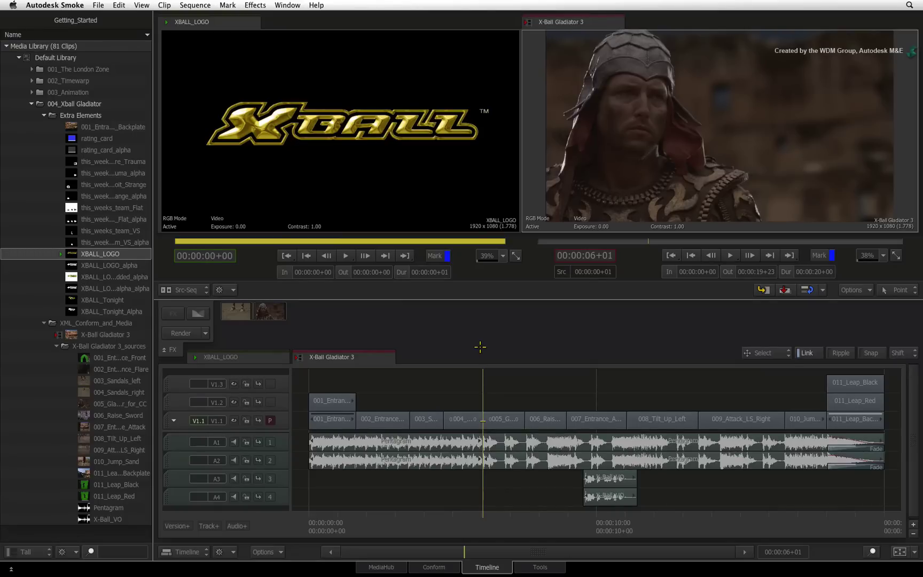
- Add a Colour Correct effect to the 005 gladiator clip in the timeline and set its master gain to 177.0
left_click(486, 420)
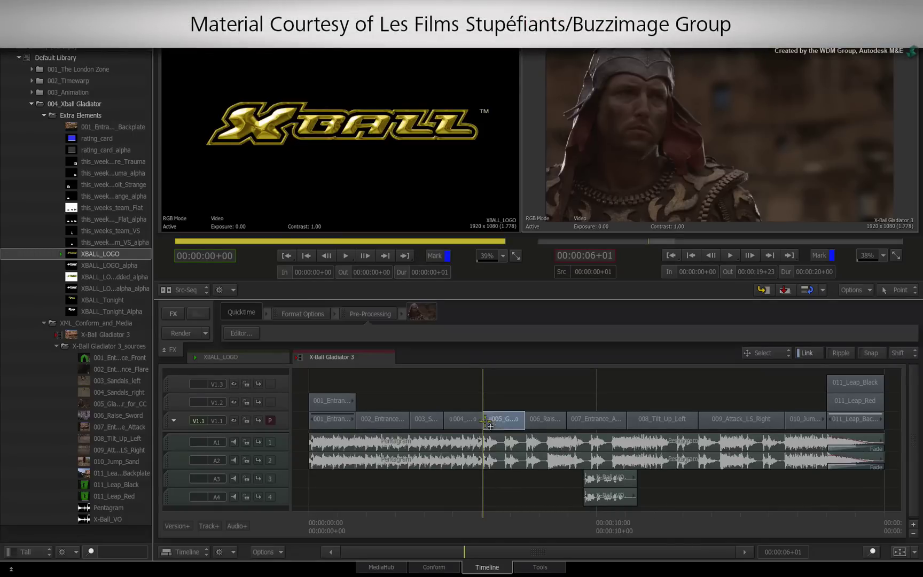
left_click(173, 314)
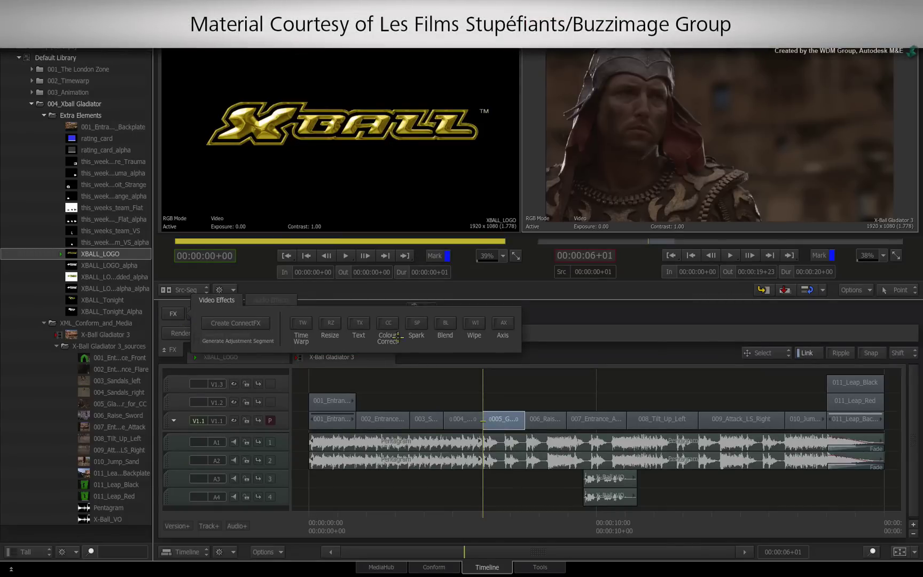
left_click(392, 317)
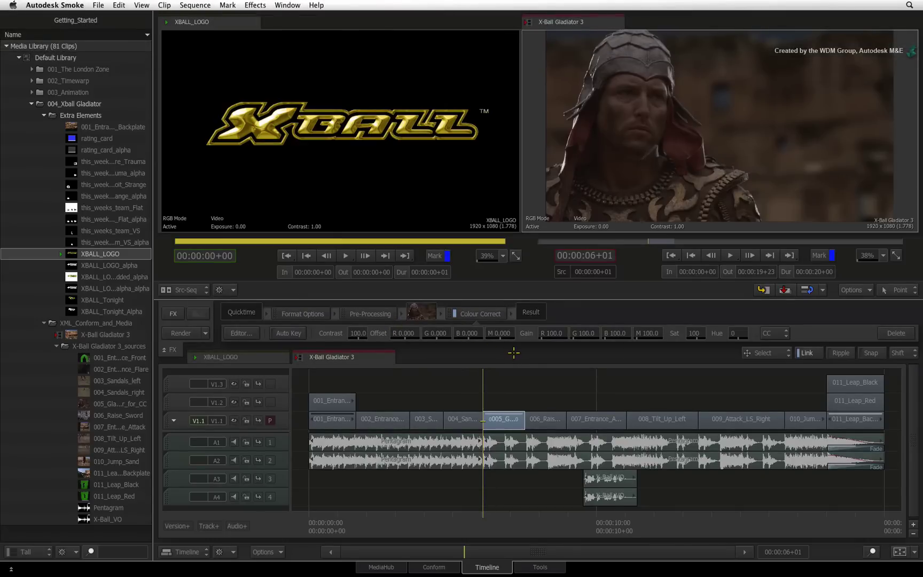
left_click_drag(646, 333, 662, 334)
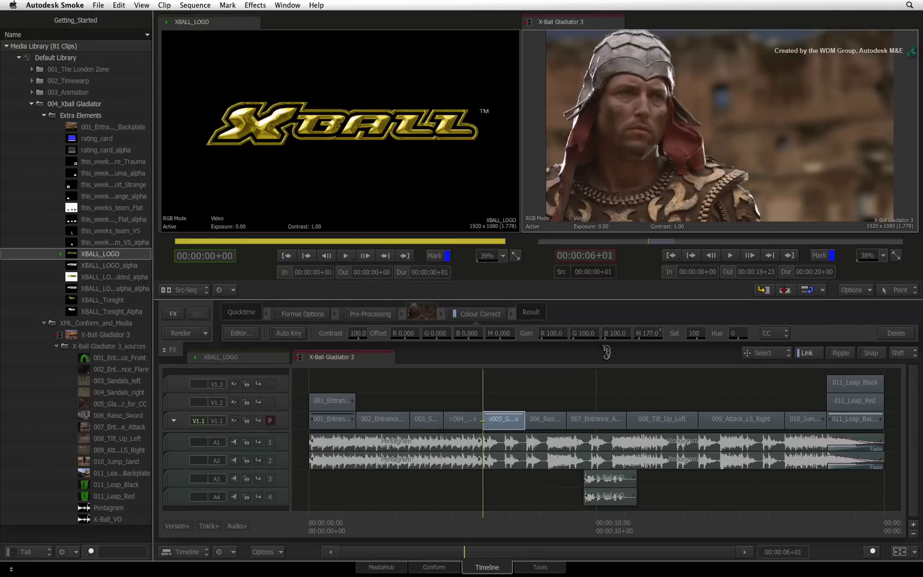
- Open the full Colour Correct editor at 100% zoom and go through the Shadows, Midtones and Highlights ranges, returning to Master
left_click(245, 334)
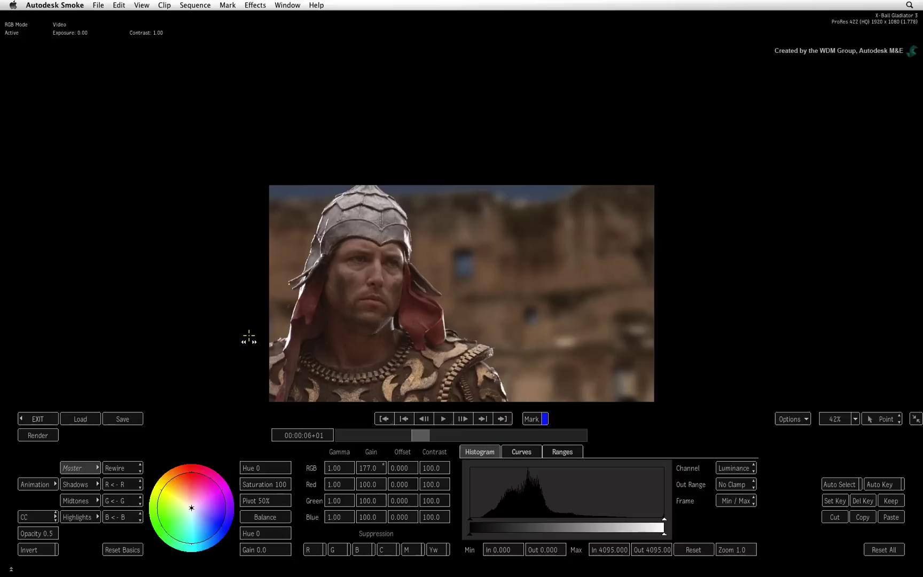
left_click(854, 419)
left_click(848, 393)
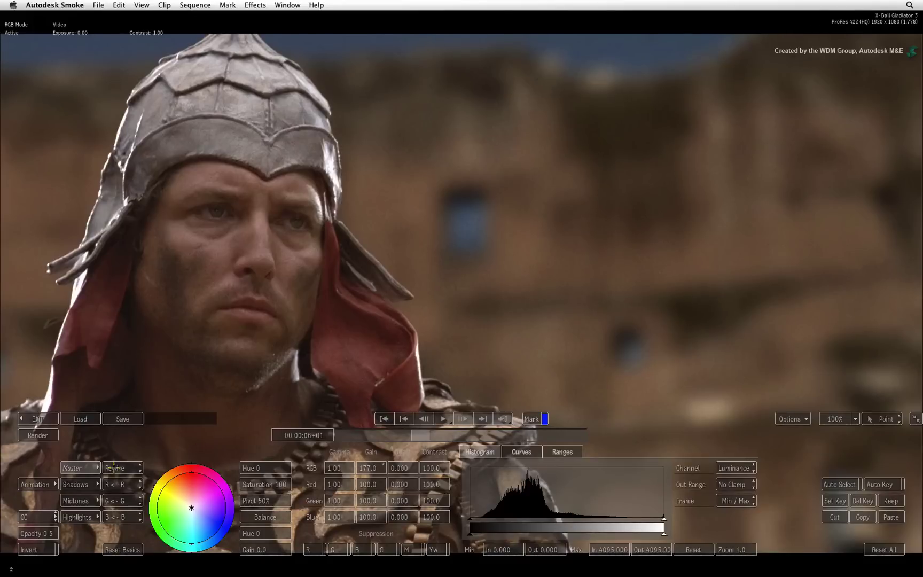
left_click(76, 487)
left_click(77, 499)
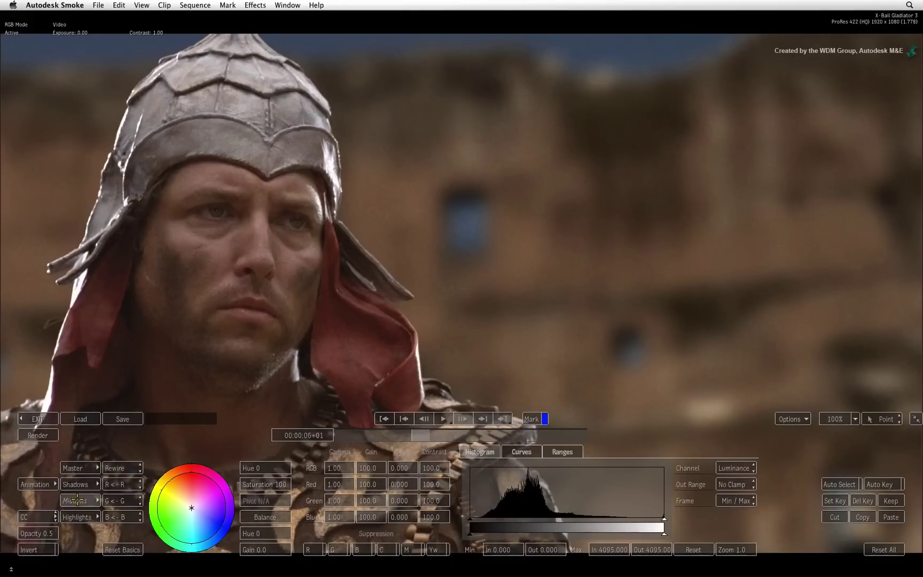
left_click(83, 516)
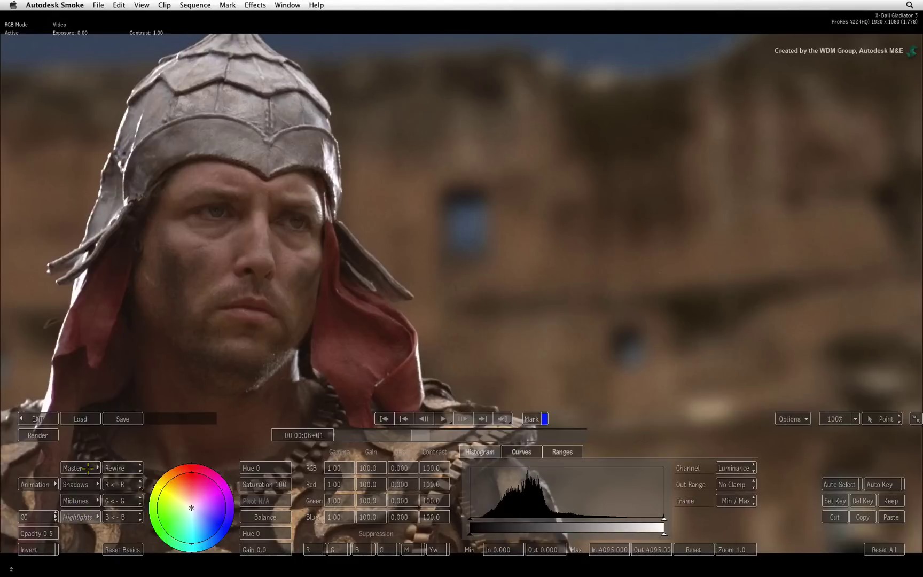
left_click(87, 468)
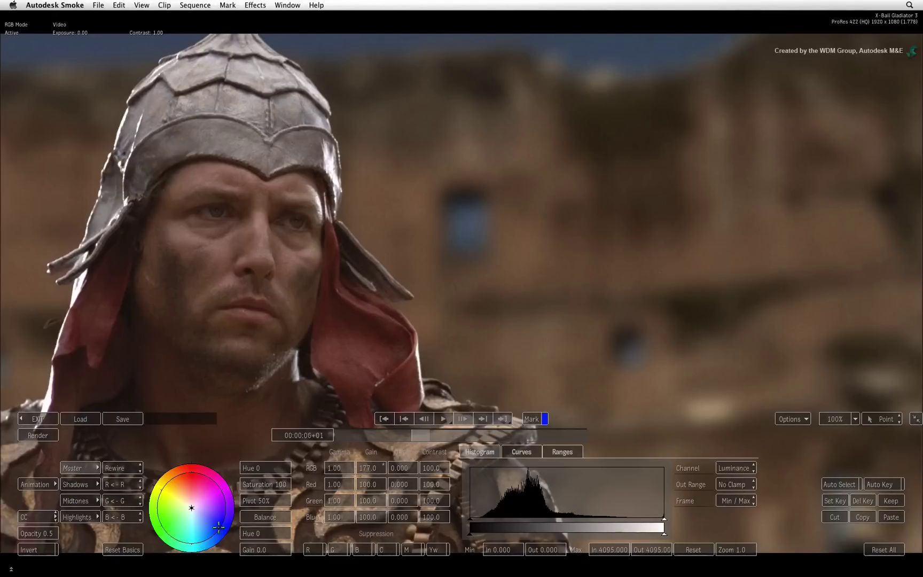
- Darken the shadows by shifting the lower end of the luminance curve inward, and set the RGB gamma to 1.05
left_click(470, 451)
left_click_drag(486, 527, 514, 525)
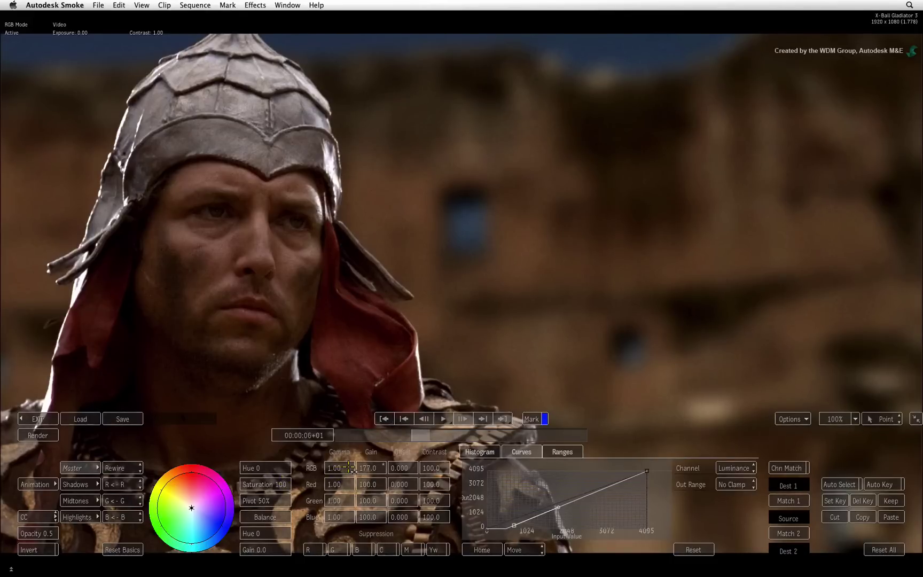
left_click_drag(348, 468, 337, 453)
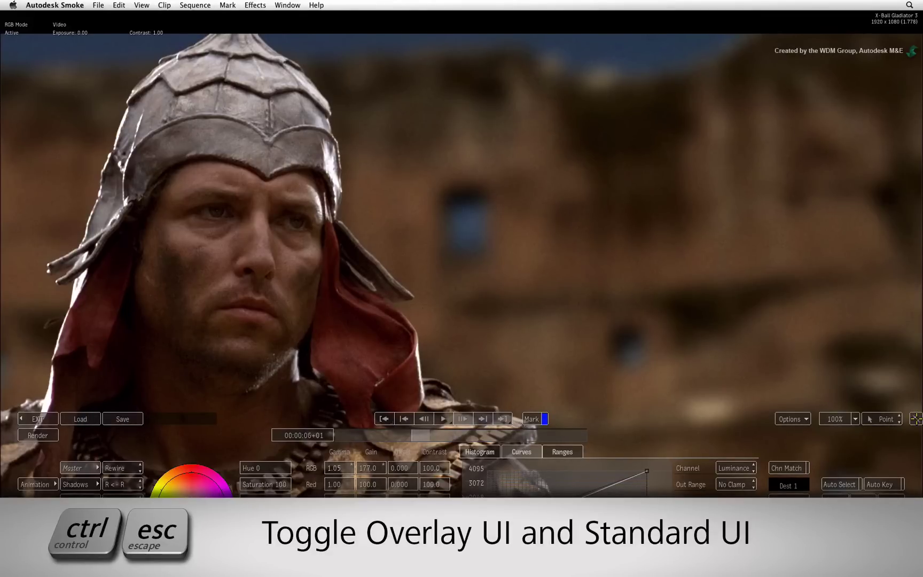
- Change the editor from the overlay to the standard interface and alternate between the CC and CW modes, ending on the Colour Warper
left_click(915, 419)
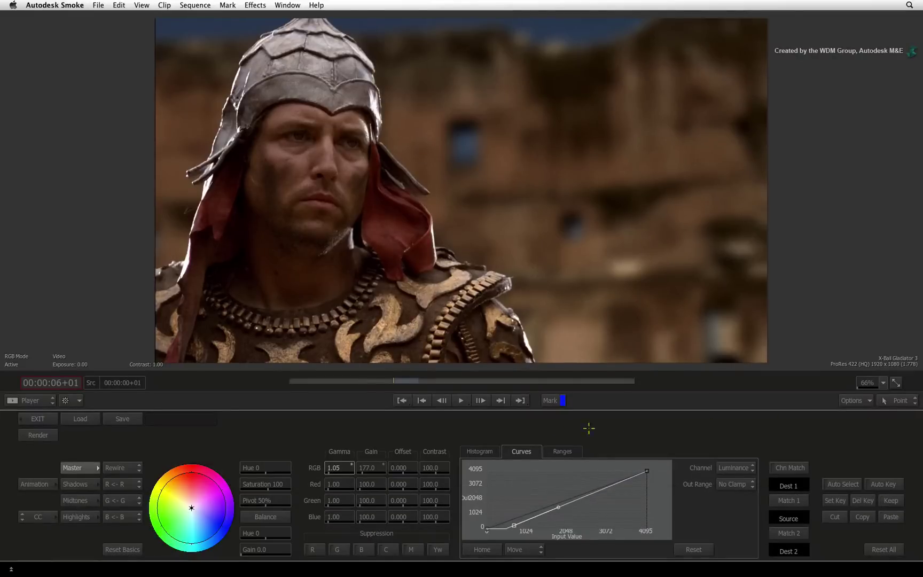
left_click(40, 516)
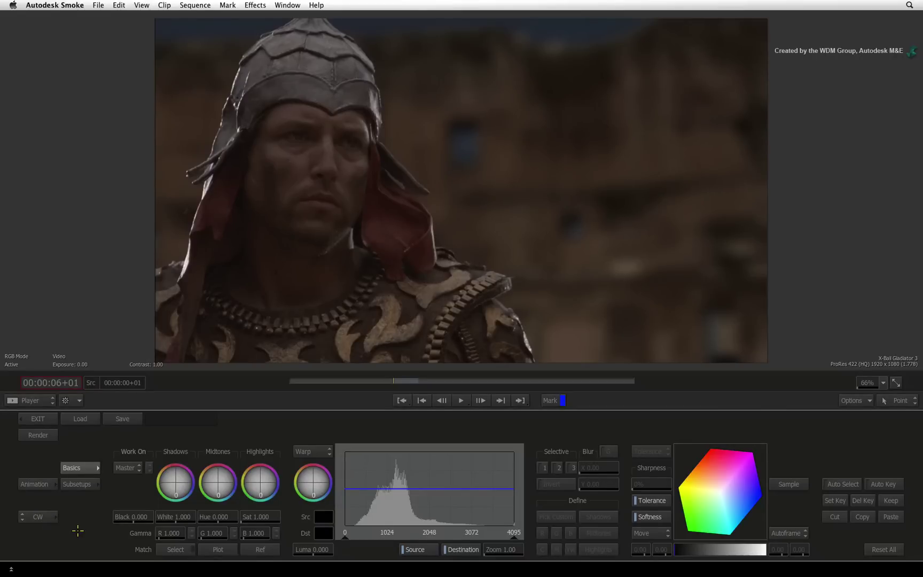
left_click(51, 516)
left_click(51, 515)
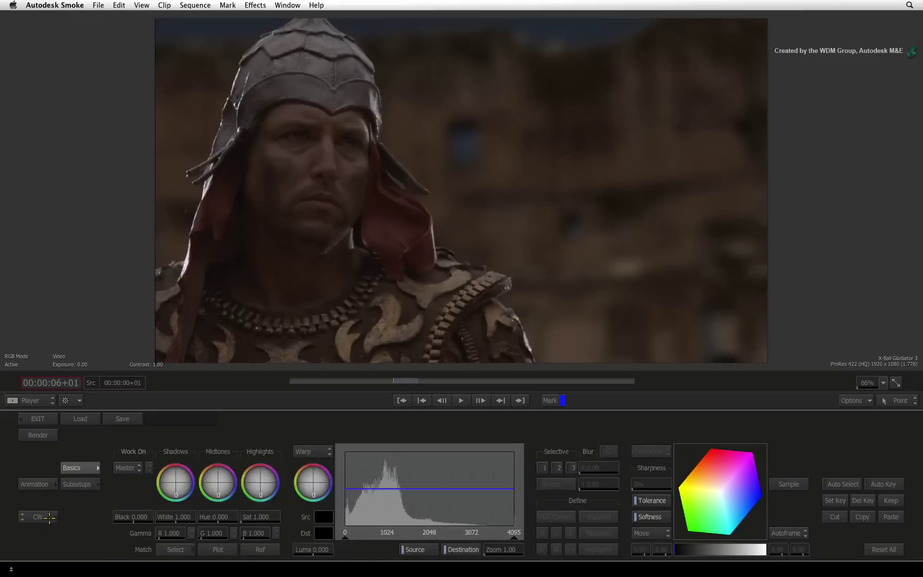
left_click(51, 516)
left_click(47, 519)
left_click(46, 519)
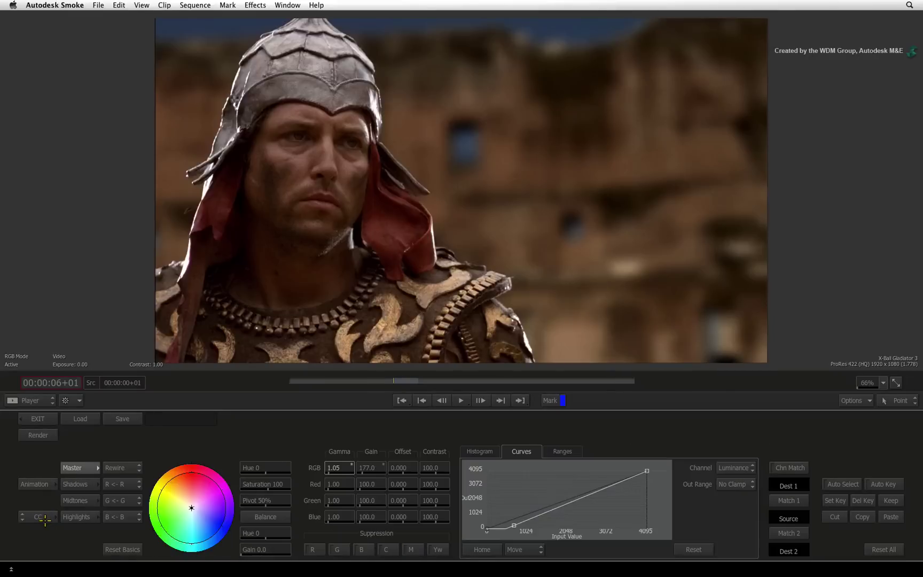
left_click(46, 519)
left_click(43, 518)
left_click(43, 520)
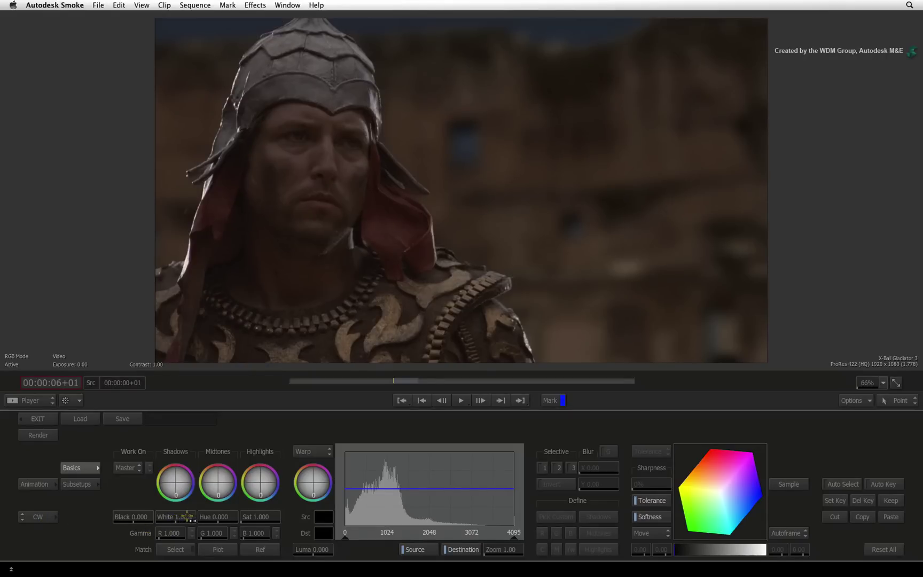
- Set the Colour Warper's white to 1.430 and black to -0.070, and exit the effect editor
left_click_drag(185, 517, 198, 517)
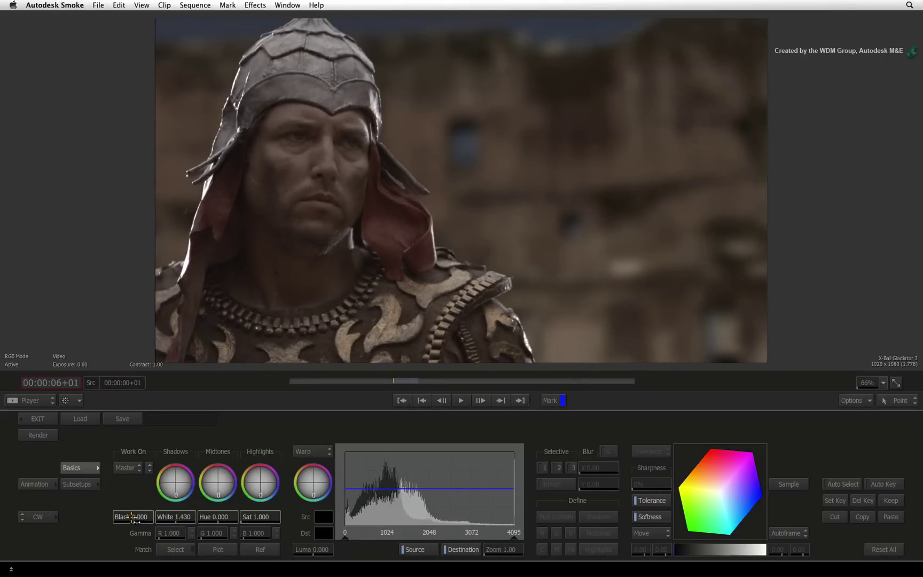
left_click_drag(134, 517, 140, 517)
left_click(39, 419)
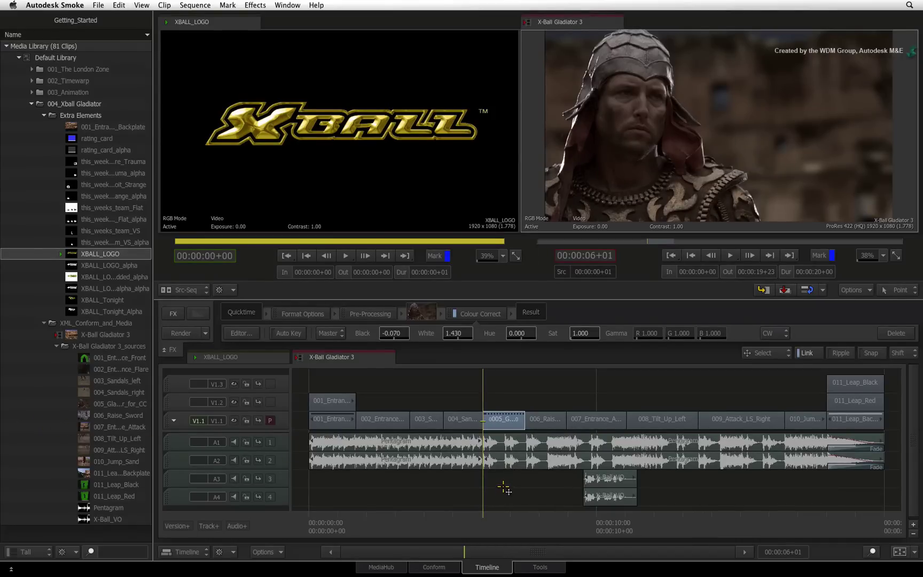
- Remove the Colour Correct effect from the 005 gladiator clip
left_click_drag(482, 314, 494, 417)
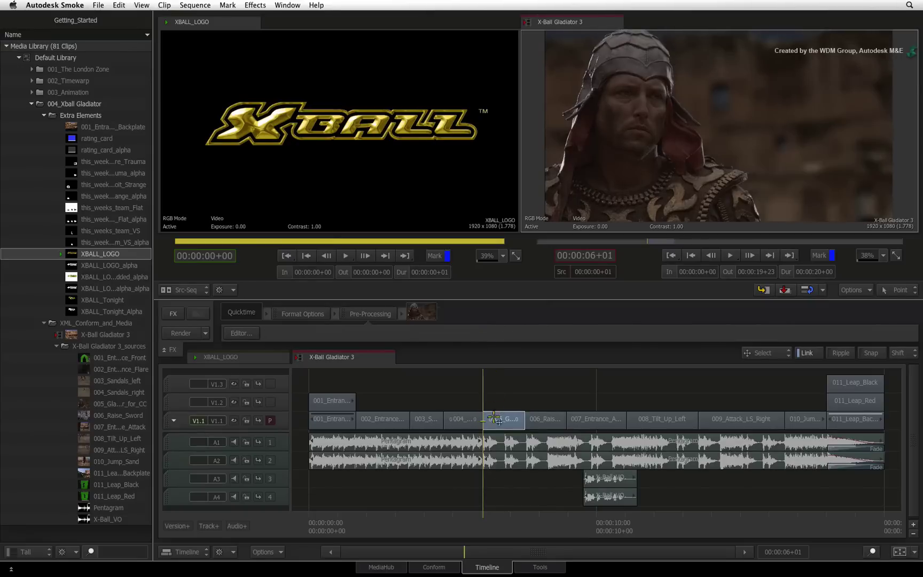
- Park the playhead on the 006_Raise Sword clip at 00:00:07+18 and switch the viewing area to the Triptych Player
left_click_drag(495, 522, 541, 504)
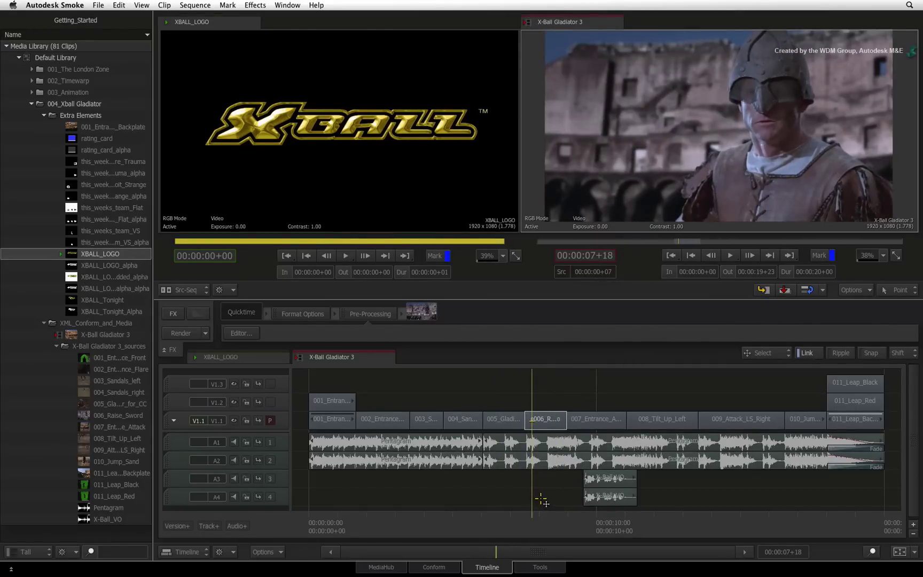
left_click(200, 289)
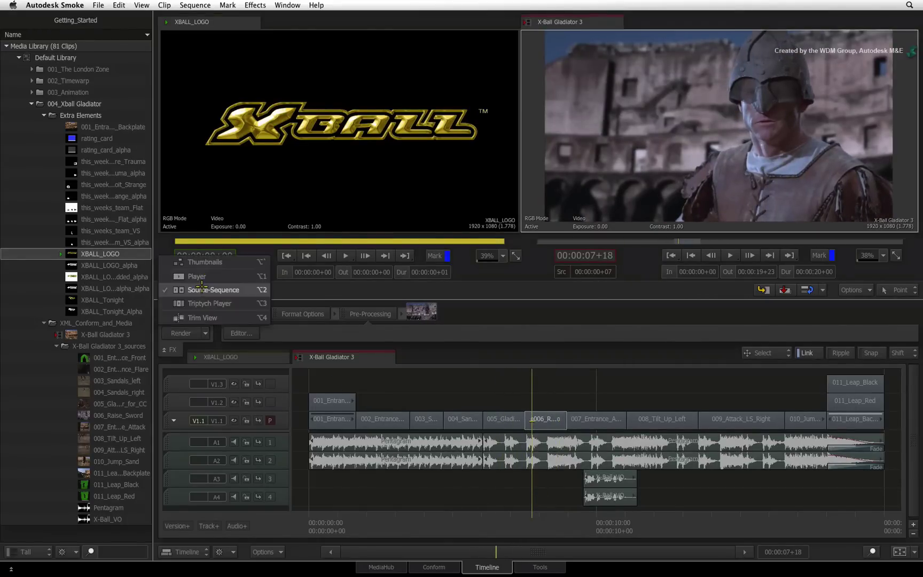
left_click(244, 303)
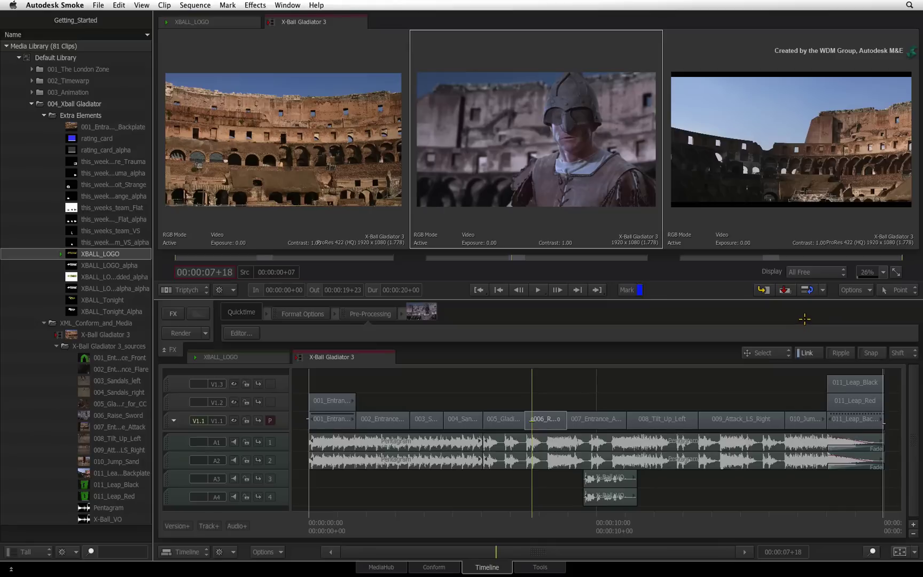
- Keep the triptych display on All Free and place the third view's positioner on the 009_Attack_LS_Right clip at 00:00:15+04
left_click(837, 273)
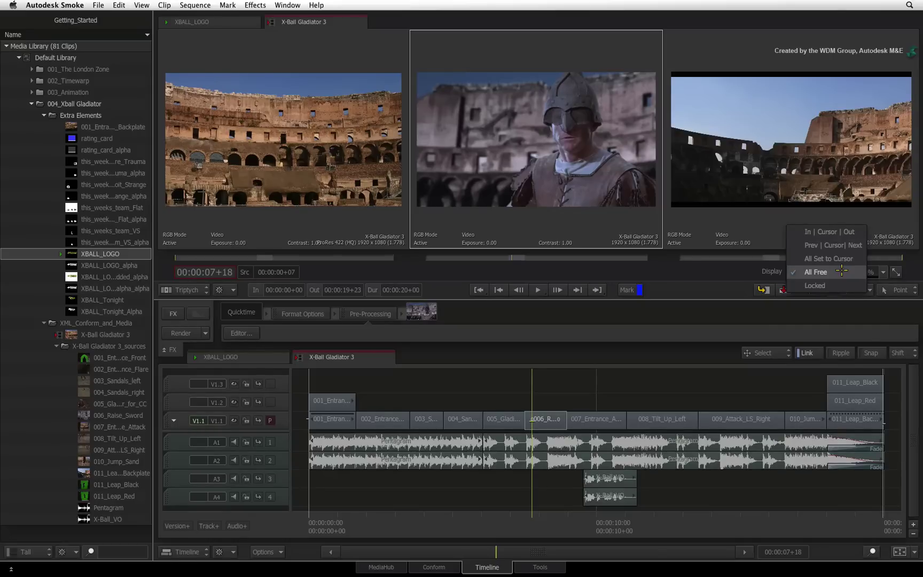
left_click(841, 271)
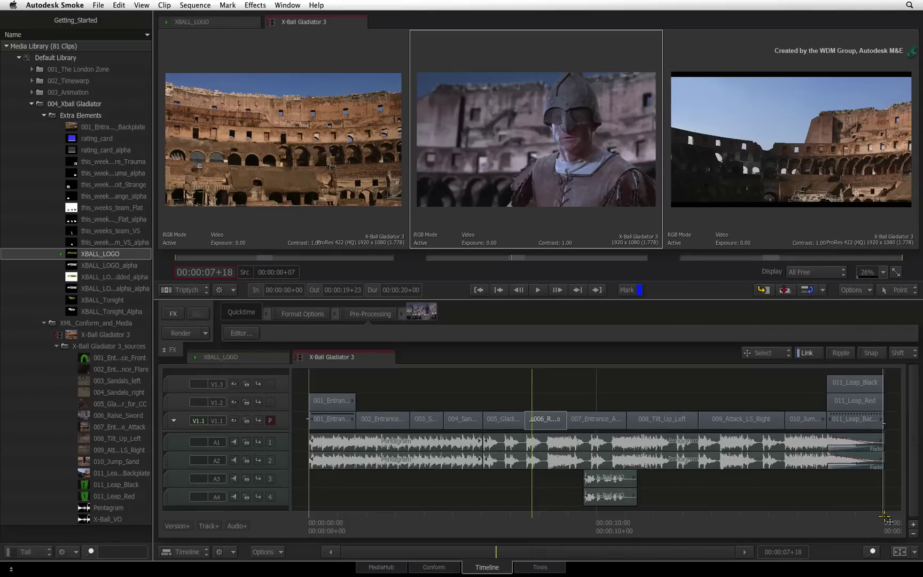
left_click_drag(832, 517, 745, 506)
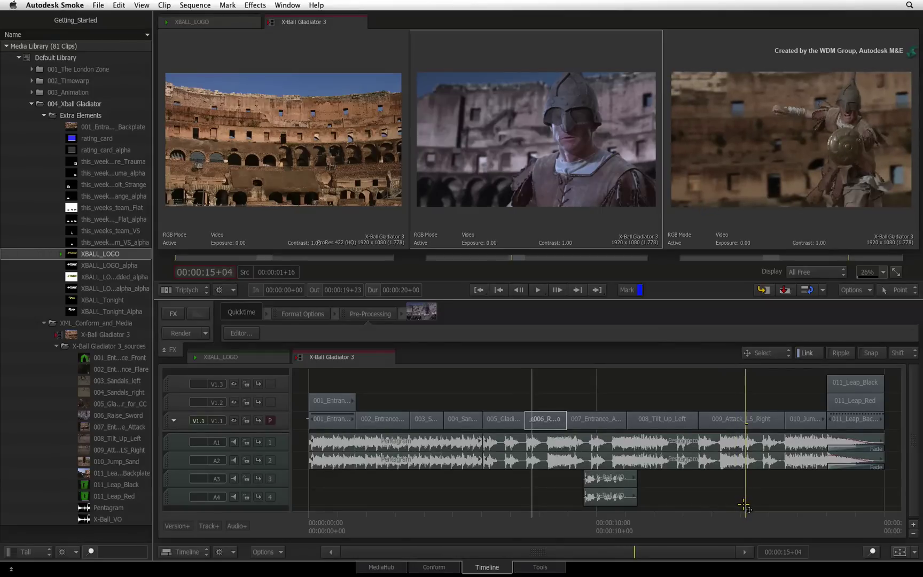
left_click(744, 503)
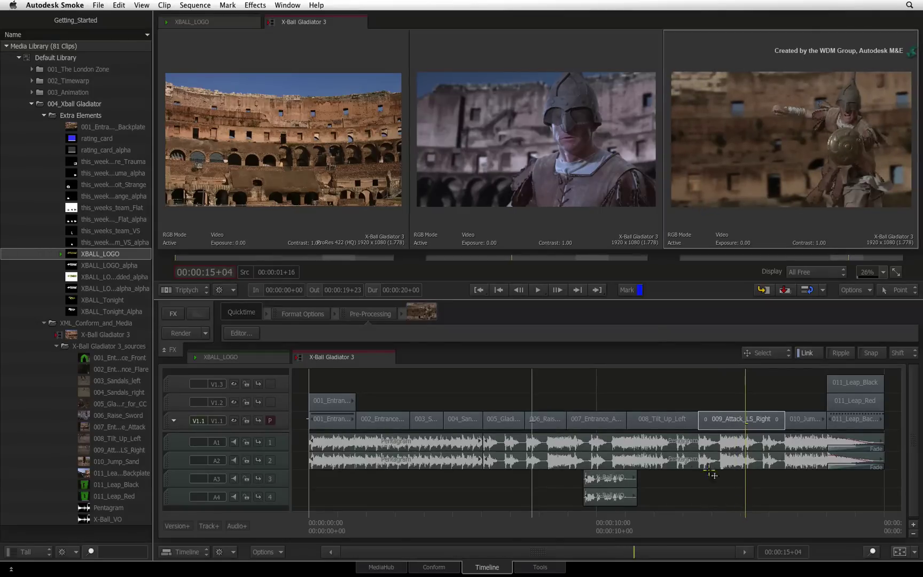
- Add a Colour Correct effect to the 006_Raise Sword clip and open its full editor
left_click(549, 421)
left_click(171, 314)
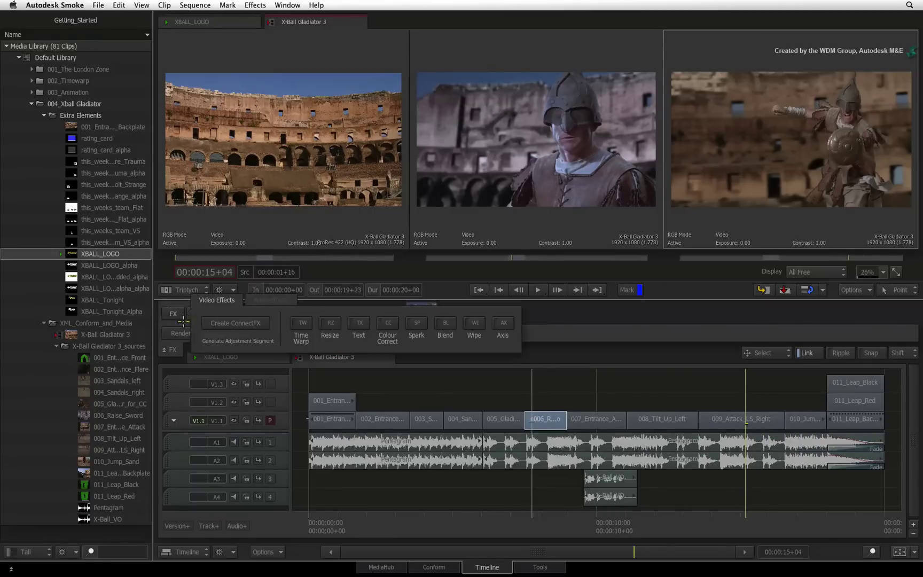
left_click(388, 329)
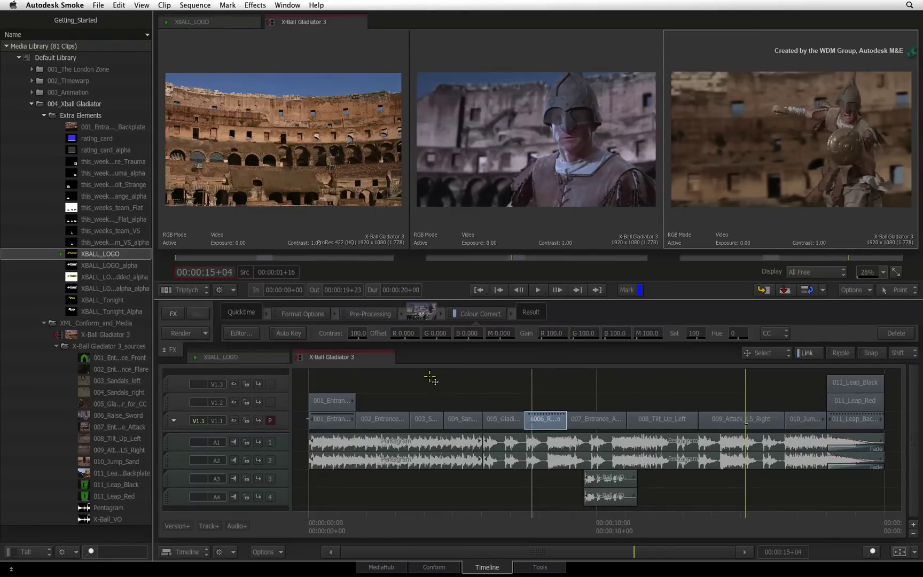
left_click(242, 334)
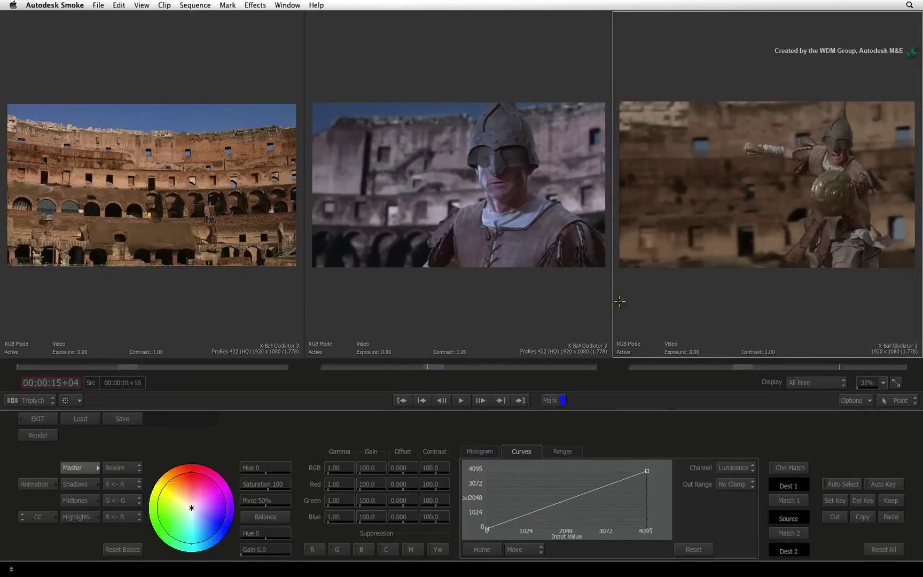
- Enlarge the 009 attack reference shot to 67% in its view and switch the effect to the Colour Warper
left_click_drag(704, 301, 802, 304)
left_click_drag(827, 297, 716, 308)
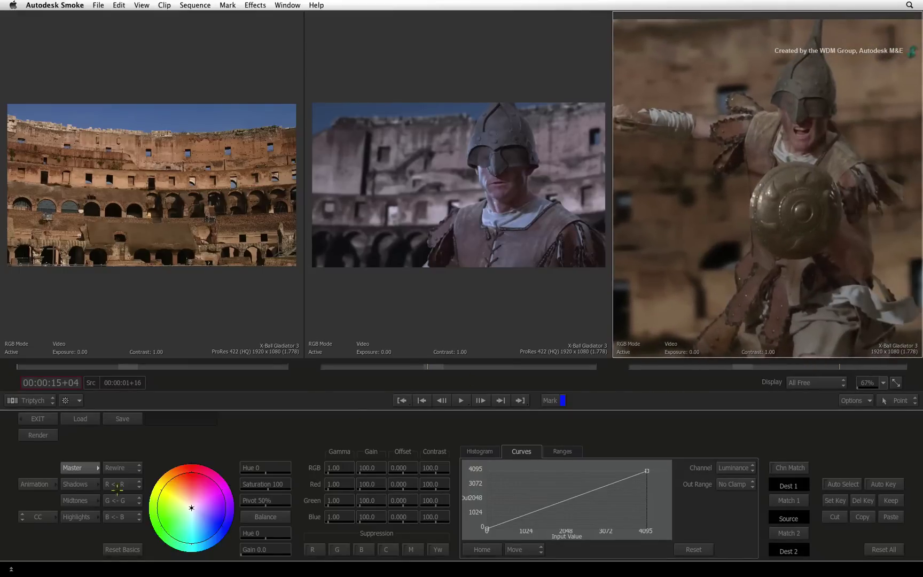
left_click(46, 516)
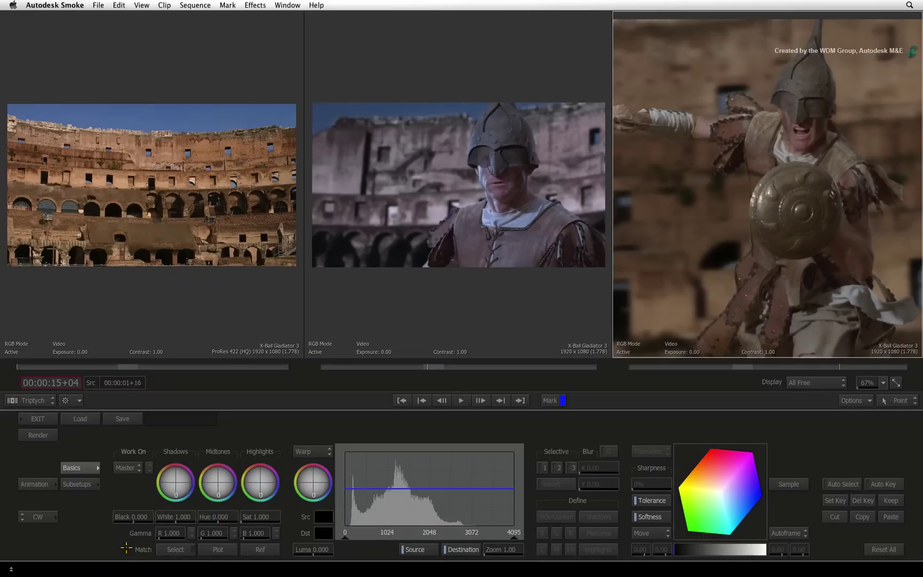
- Match the 006 shot's colour by sampling the soldier's white collar, with the white collar in the 009 attack shot as the target
left_click(165, 546)
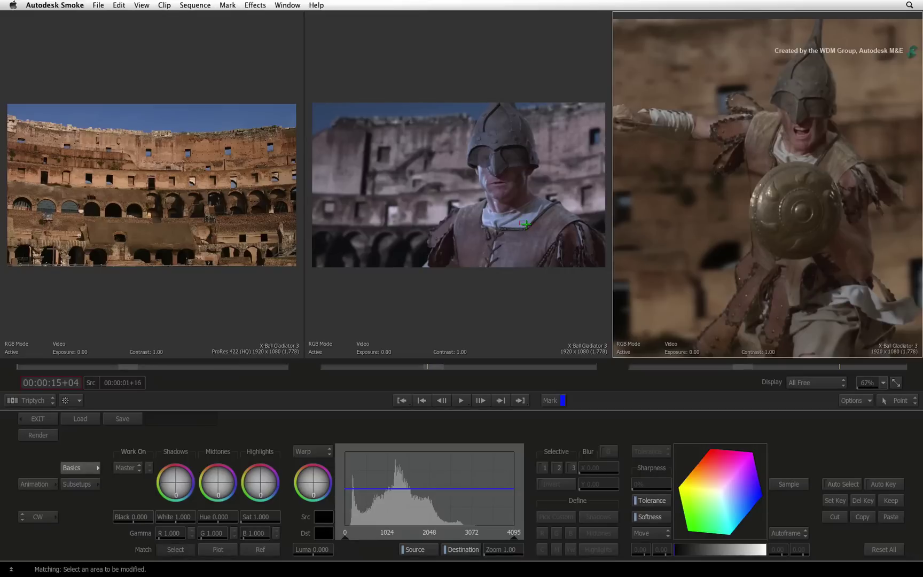
left_click_drag(525, 226, 523, 229)
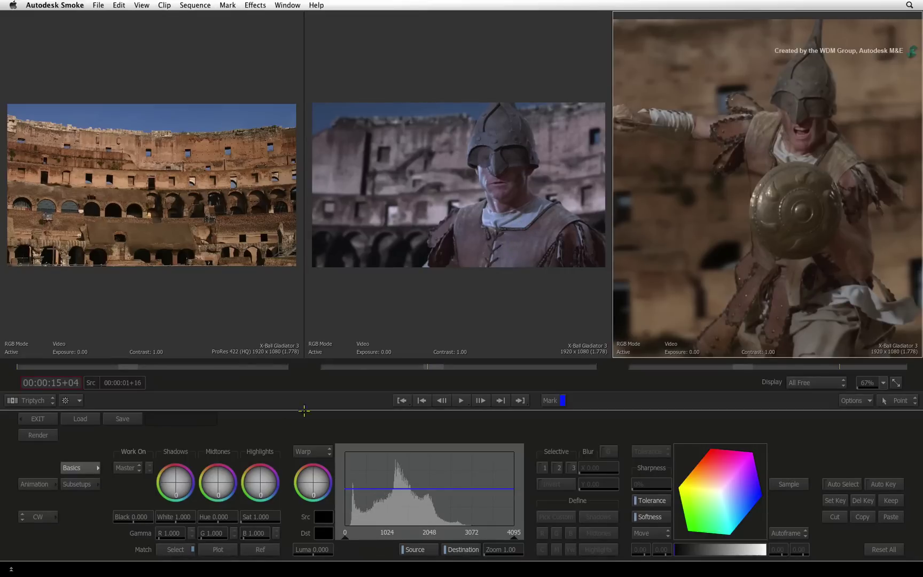
left_click(160, 549)
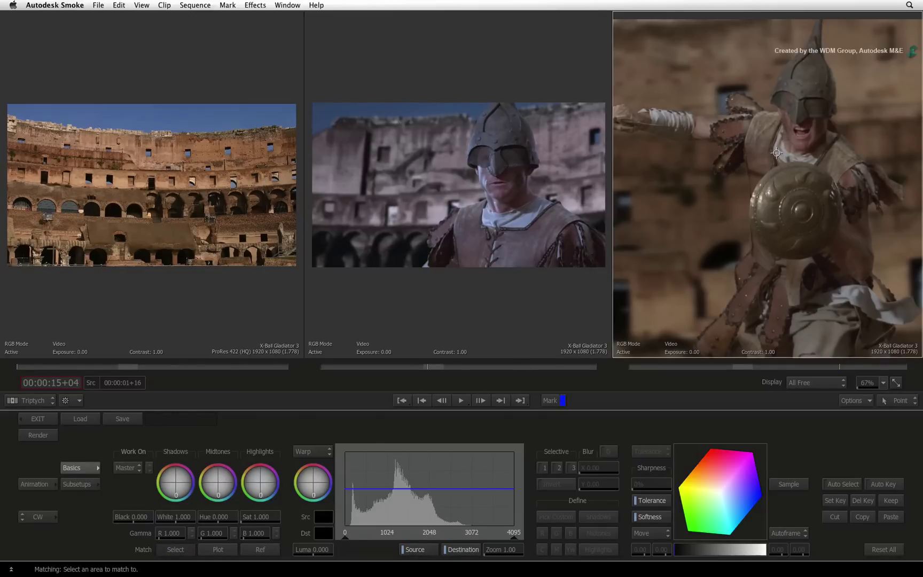
left_click_drag(777, 150, 784, 156)
left_click_drag(784, 156, 784, 157)
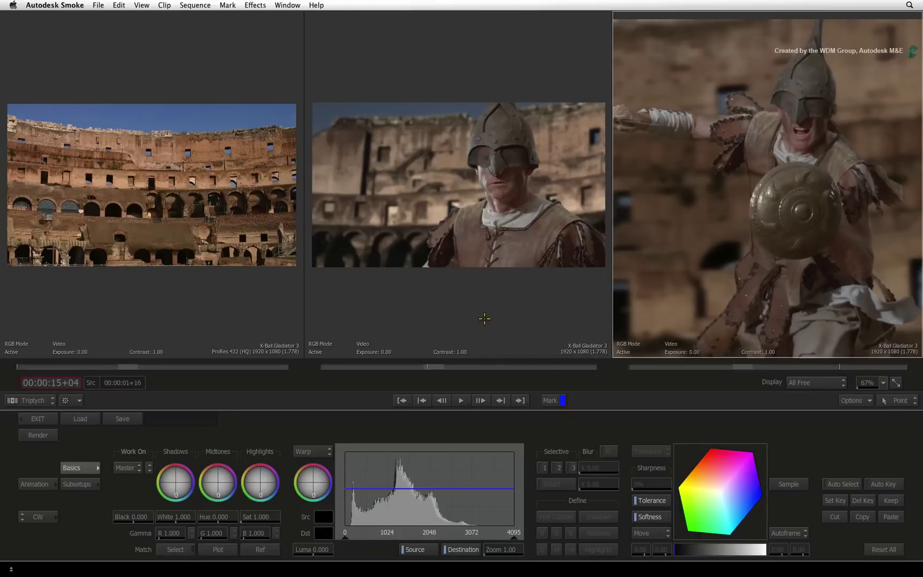
- Leave the effect editor and switch the player from Triptych back to the source-sequence view
left_click(35, 419)
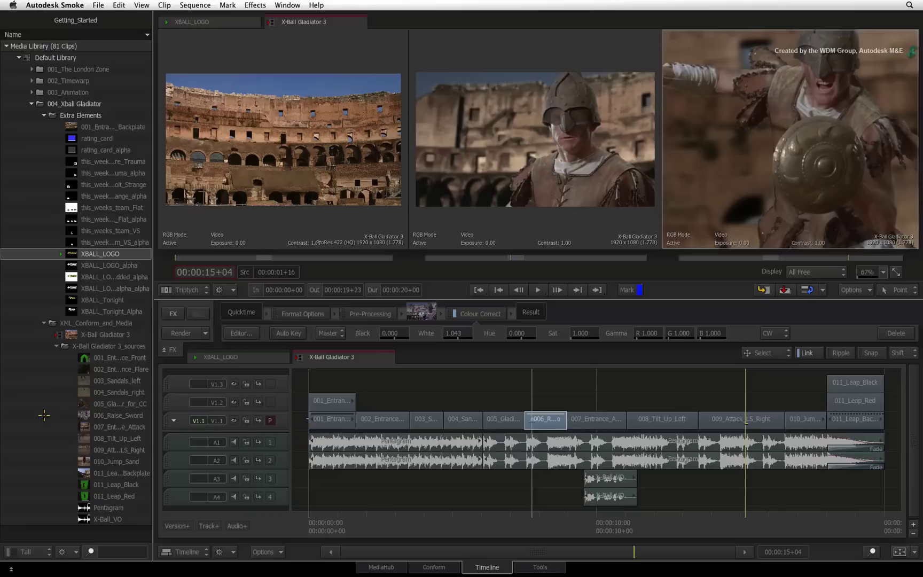
left_click(196, 290)
left_click(198, 278)
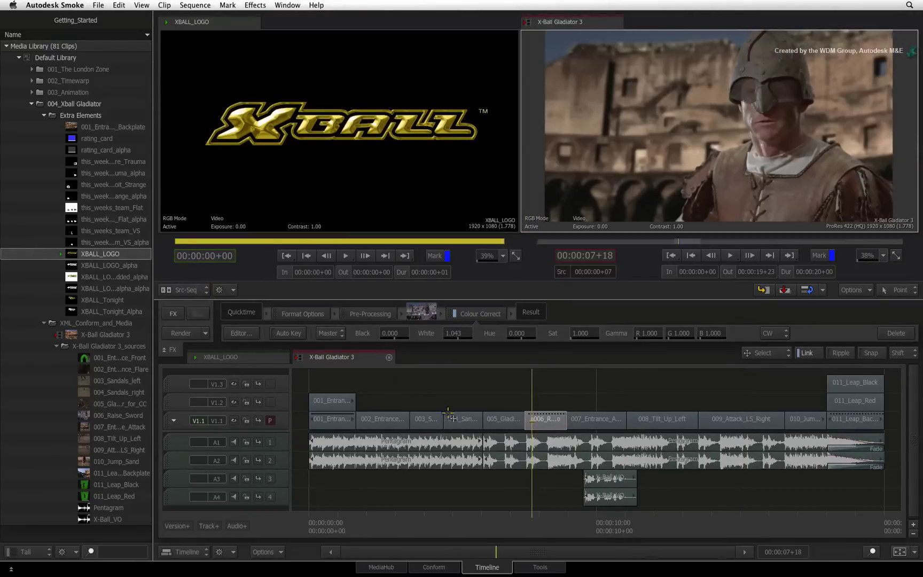
left_click(535, 530)
- Add a Colour Correct effect to the 010_Jump_Sand clip at 00:00:16+22 and open it in the full-size Colour Warper
left_click_drag(537, 528, 796, 511)
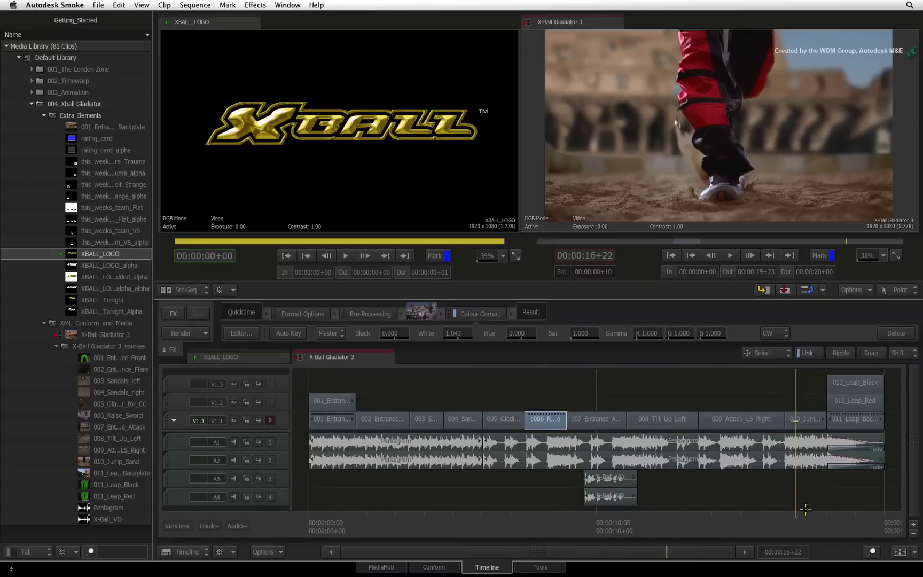
key("c")
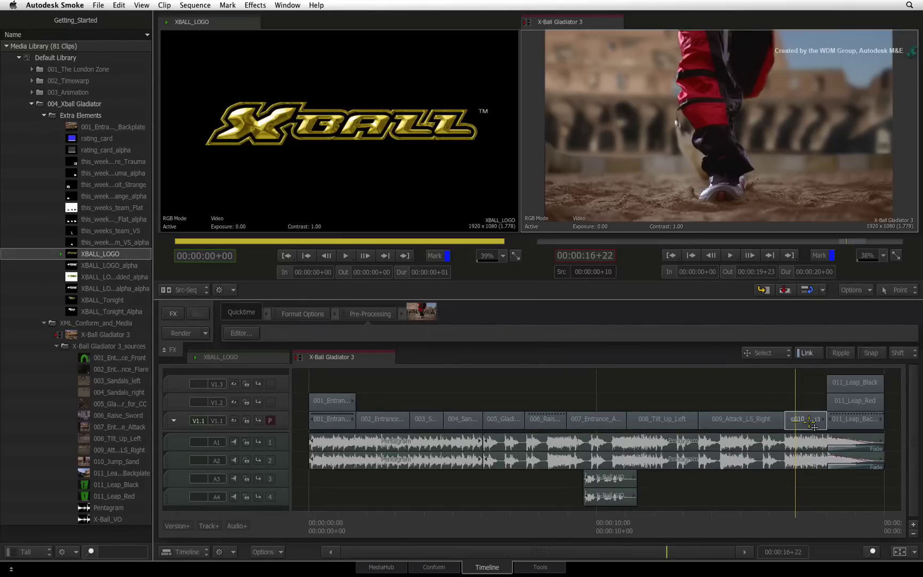
left_click(799, 423)
key("f")
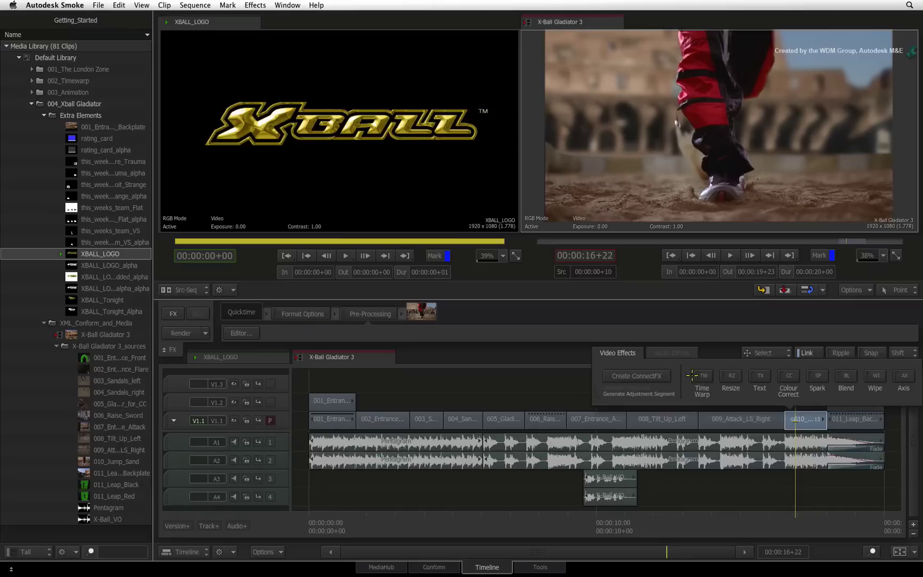
left_click(797, 377)
left_click(796, 377)
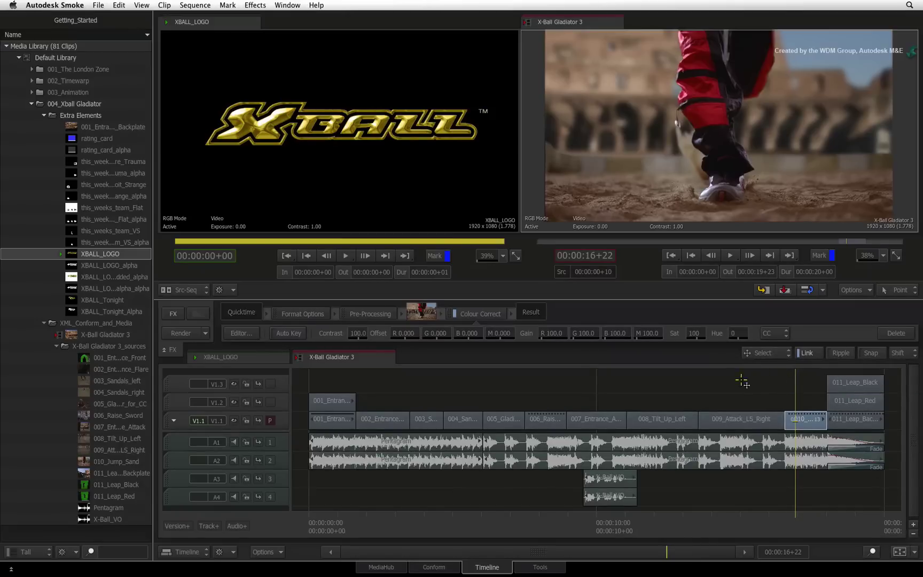
left_click(246, 333)
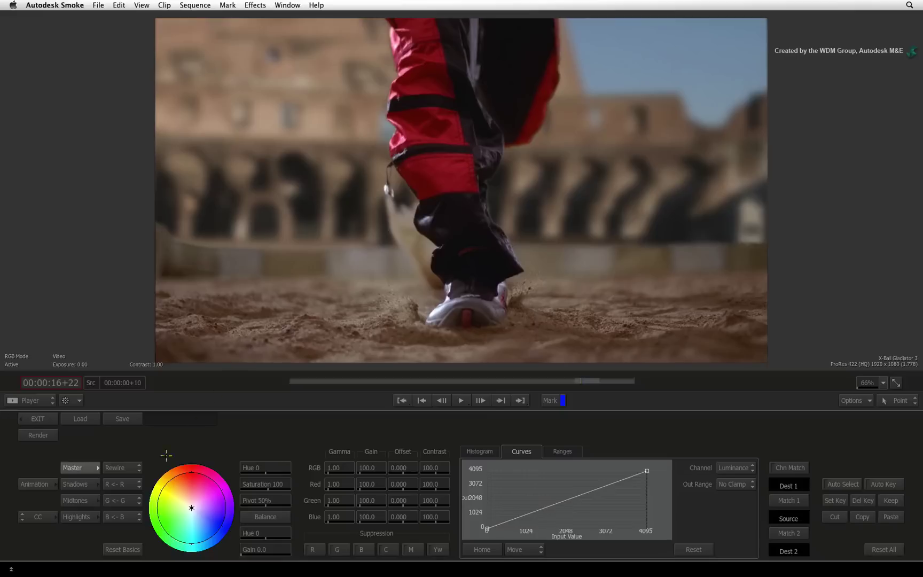
left_click(39, 517)
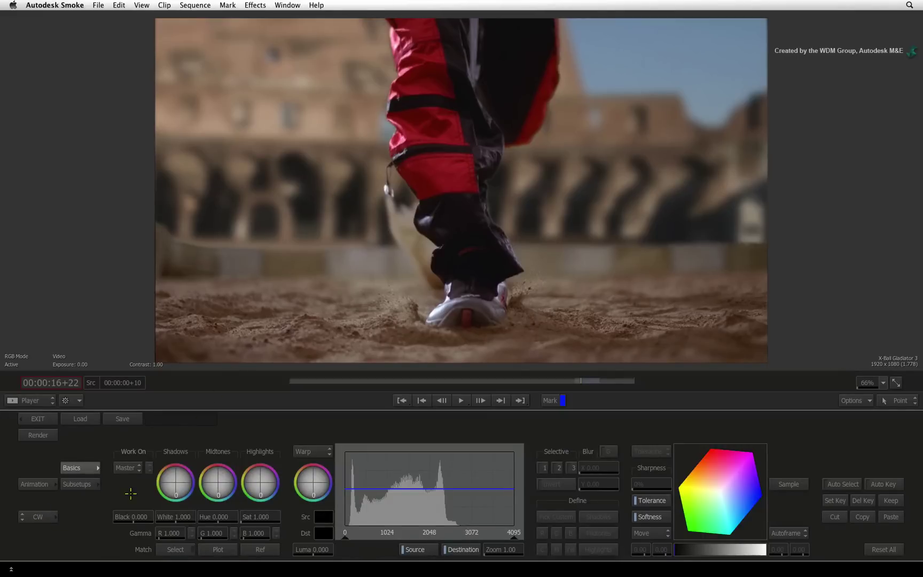
- Work on Sel 1, enable the first selective and sample the trousers' red fabric as its colour selection
left_click(129, 468)
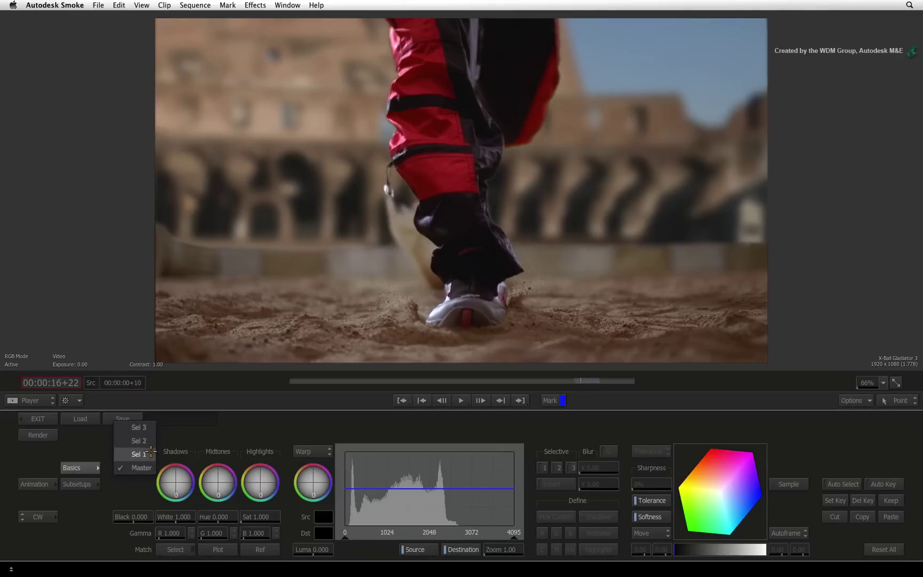
left_click(149, 454)
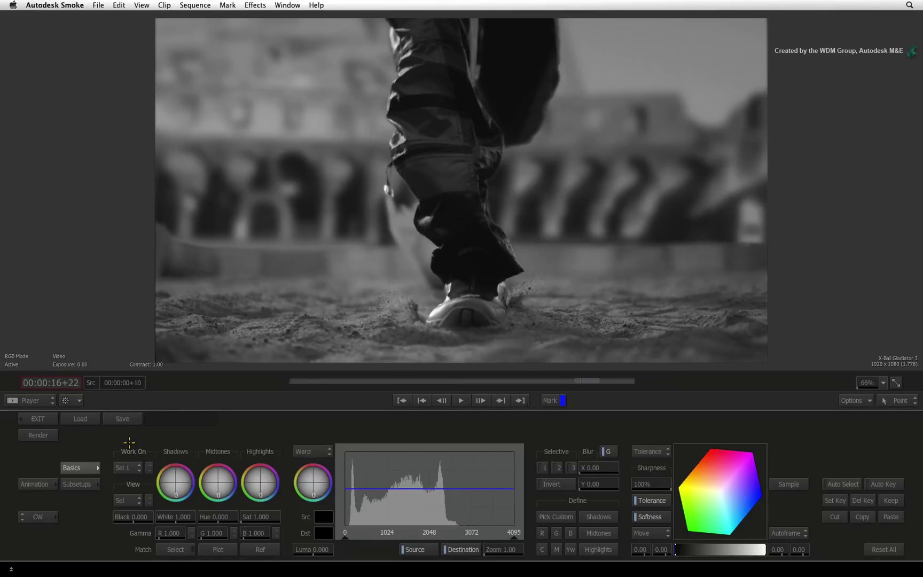
left_click(543, 468)
left_click(439, 174)
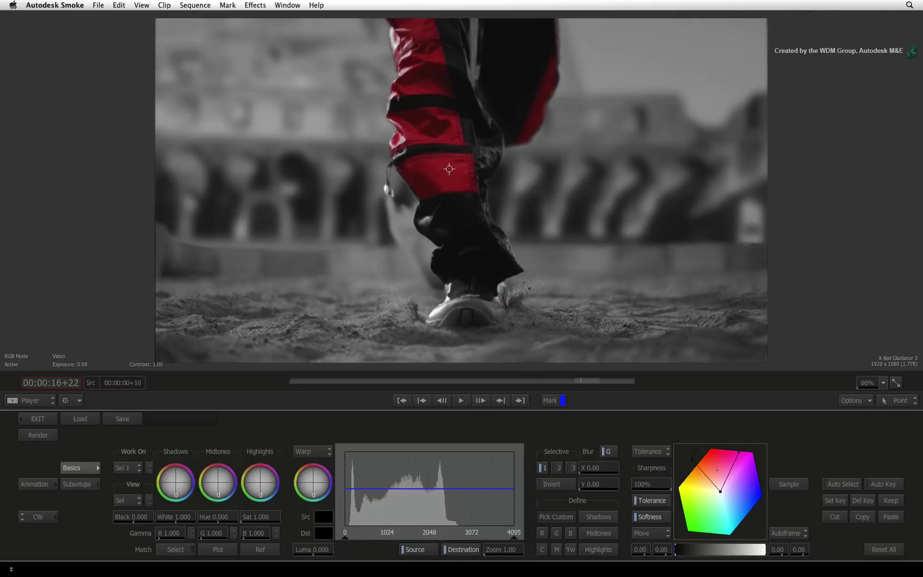
left_click_drag(428, 176, 445, 174)
- Show the red selection as a matte and tighten its softness range in the colour cube to clear the grey background
left_click(137, 499)
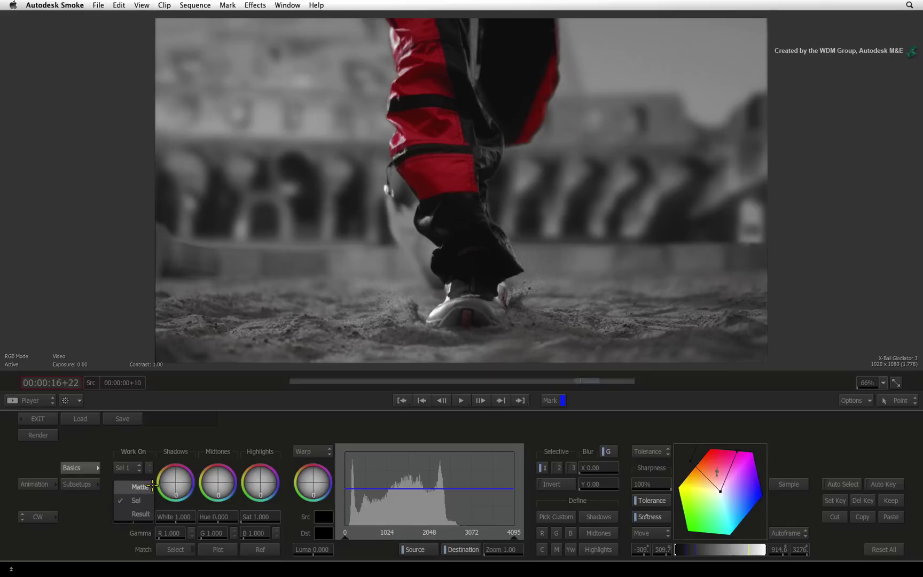
left_click(150, 485)
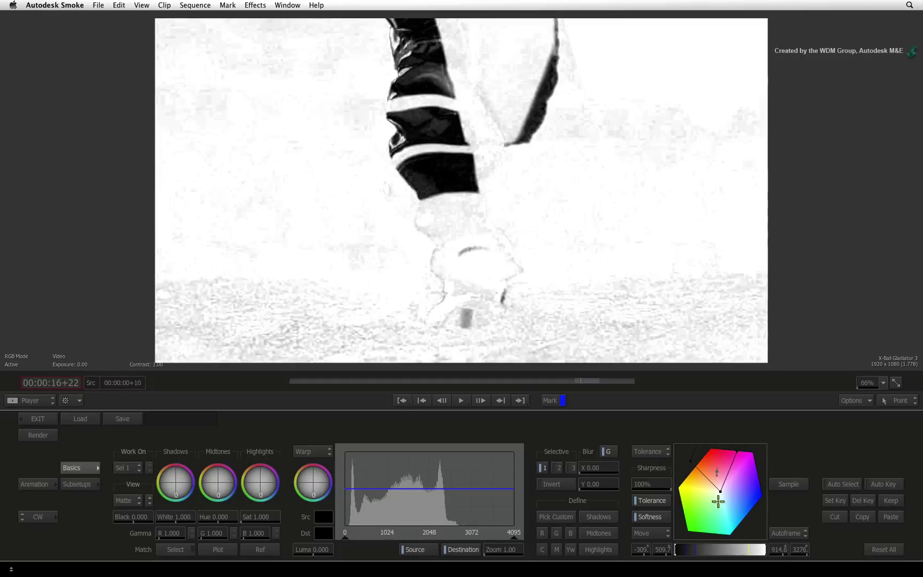
left_click_drag(721, 491, 713, 485)
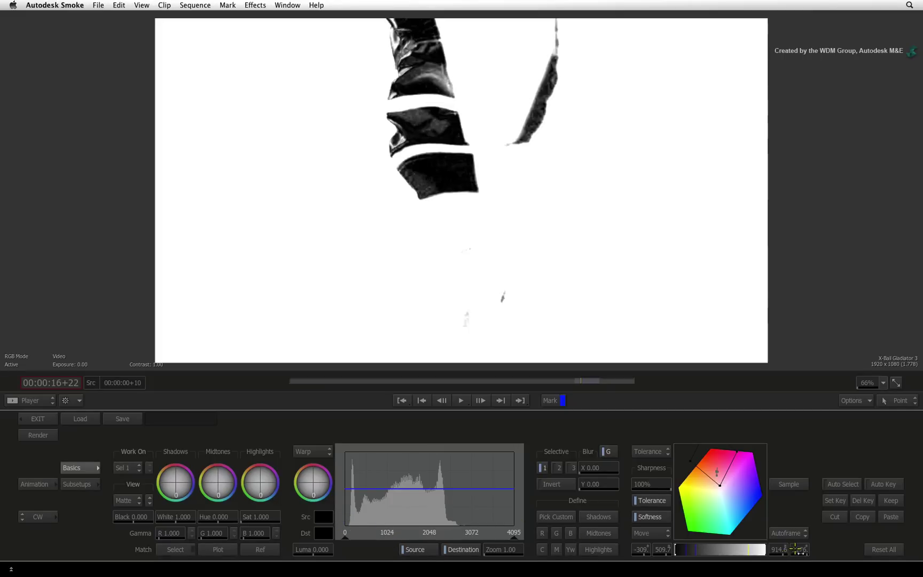
- Set the selection's outer luminance limits to -662 at the dark end and 3119 at the bright end
mouse_move(801, 549)
left_mouse_down()
mouse_move(883, 533)
mouse_move(567, 545)
left_mouse_up()
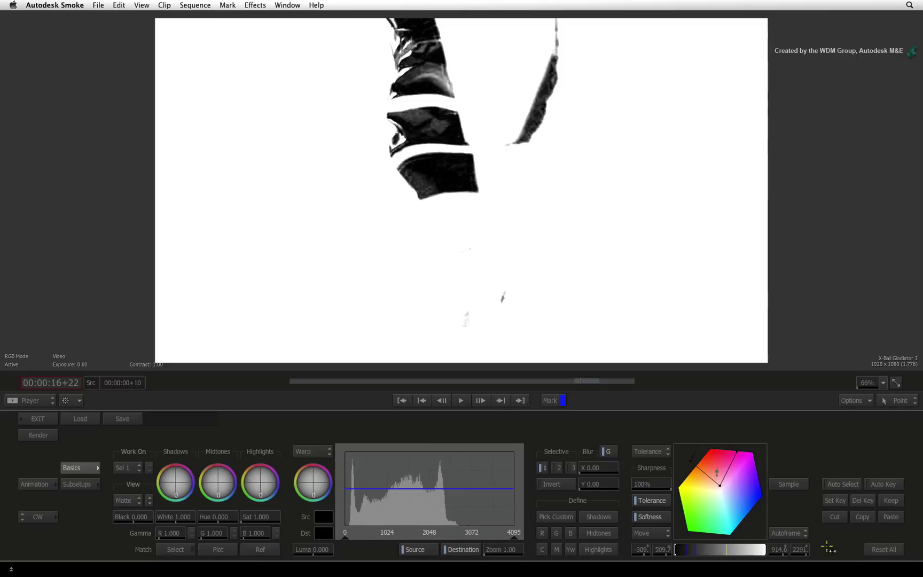
left_click_drag(800, 549, 908, 548)
left_click_drag(643, 555, 518, 551)
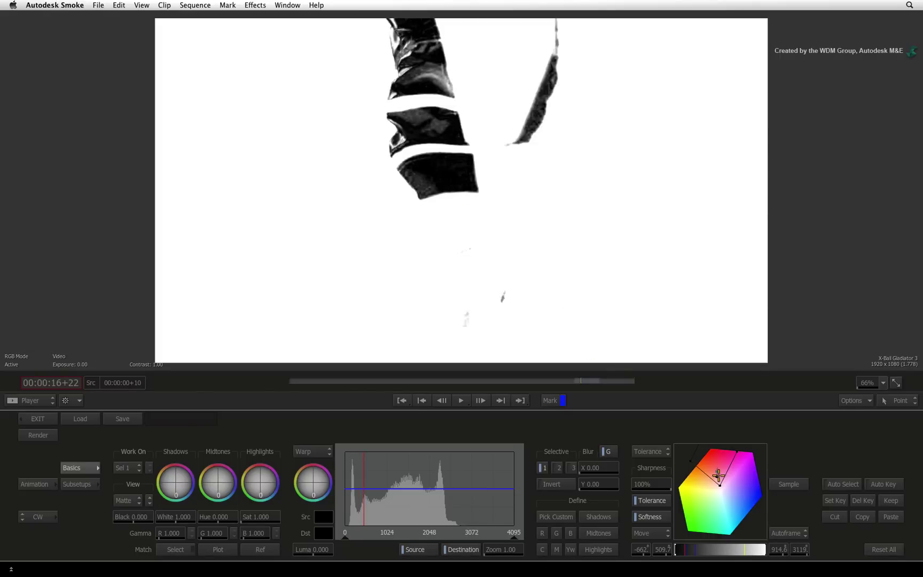
- Widen the selection's tolerance diamond in the colour cube and blur the matte proportionately to X 7.00 and Y 7.00
left_click_drag(716, 474, 781, 460)
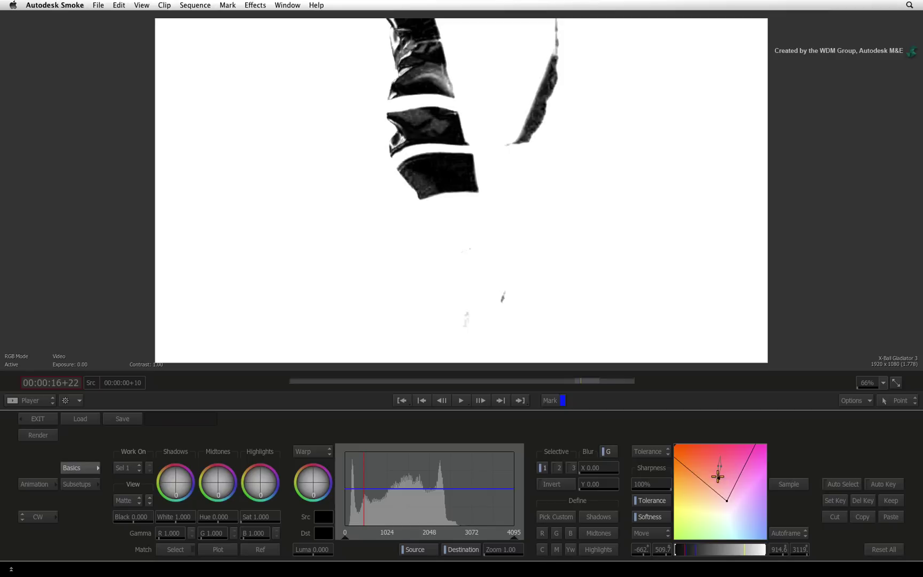
mouse_move(718, 477)
left_mouse_down()
mouse_move(725, 467)
mouse_move(717, 469)
left_mouse_up()
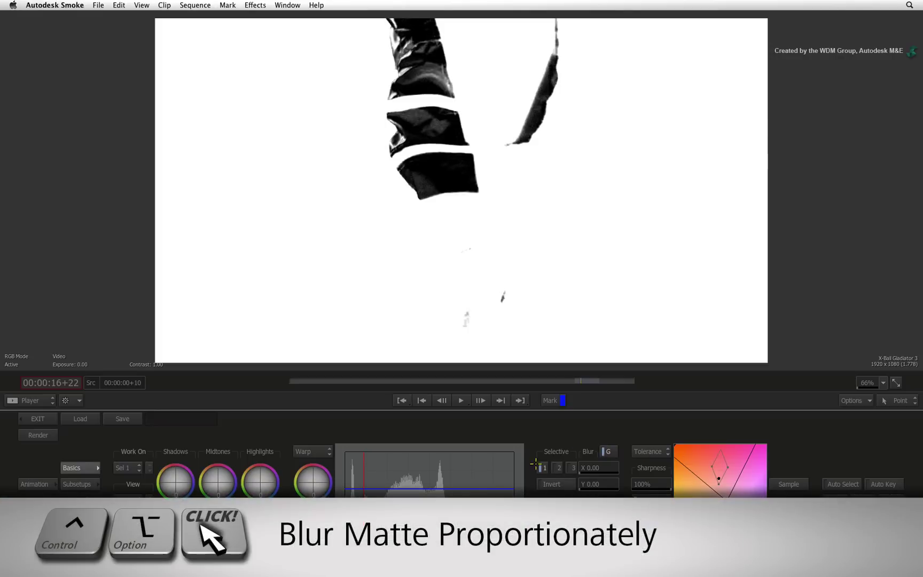
left_click(609, 467, "ctrl+alt")
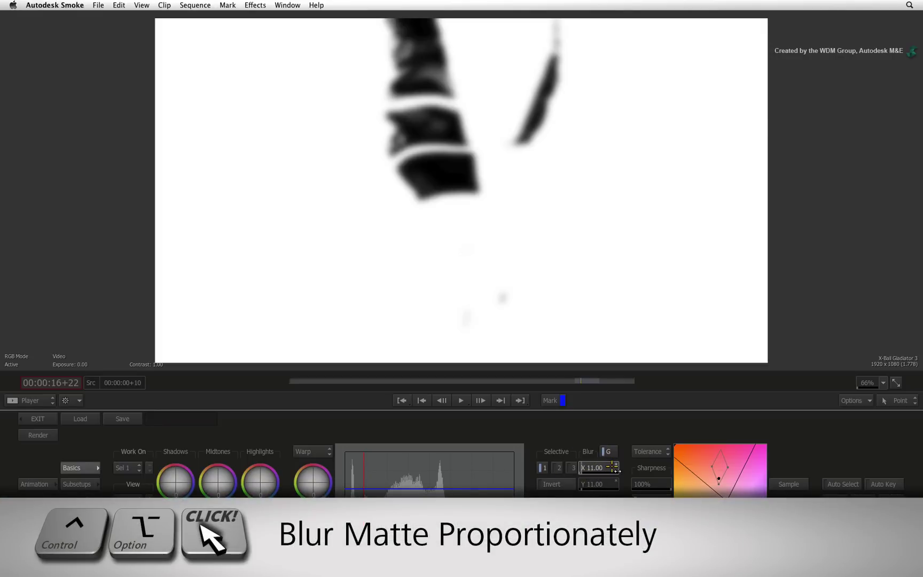
left_click_drag(610, 467, 610, 467)
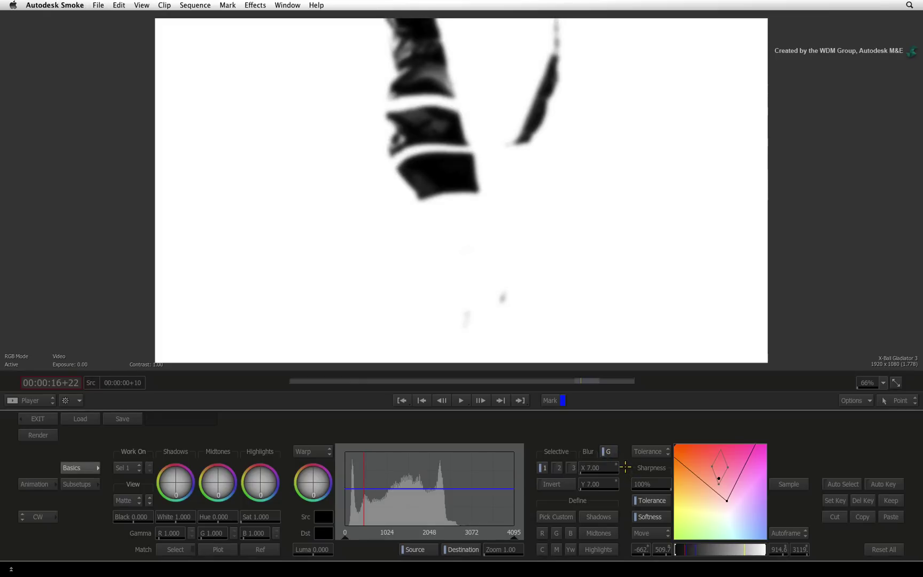
- Display the result, turn the red fabric blue with a Sel 1 hue of 257.800, and return to Master before leaving the editor
left_click(118, 501)
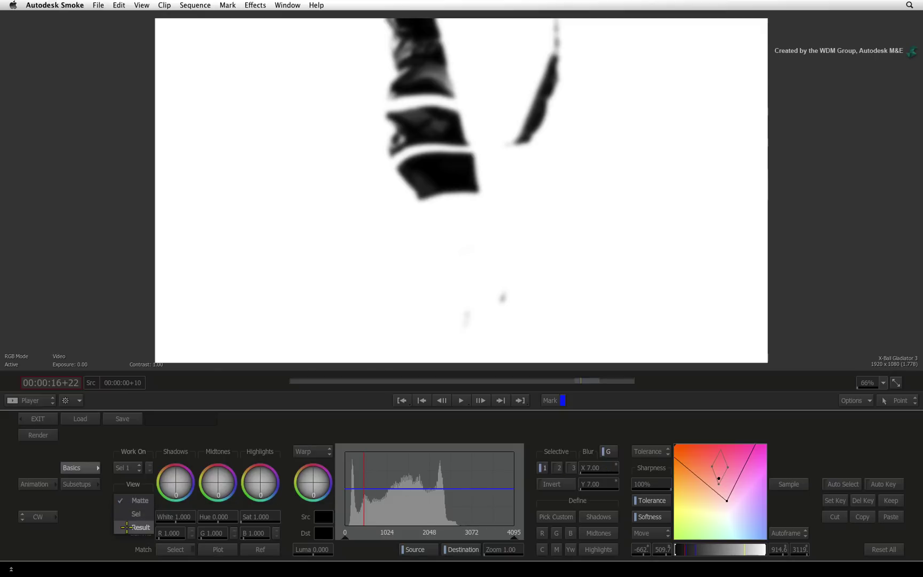
left_click(123, 526)
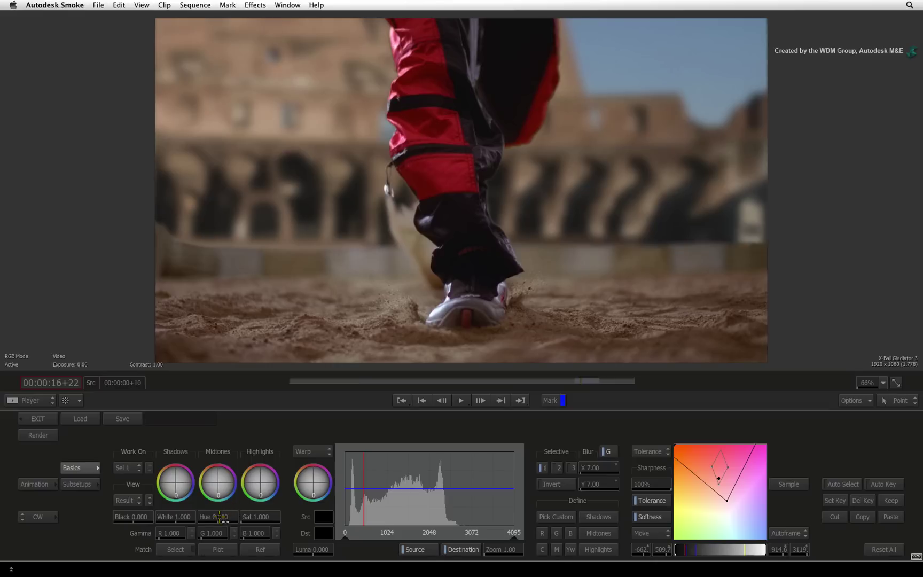
left_click_drag(234, 517, 277, 488)
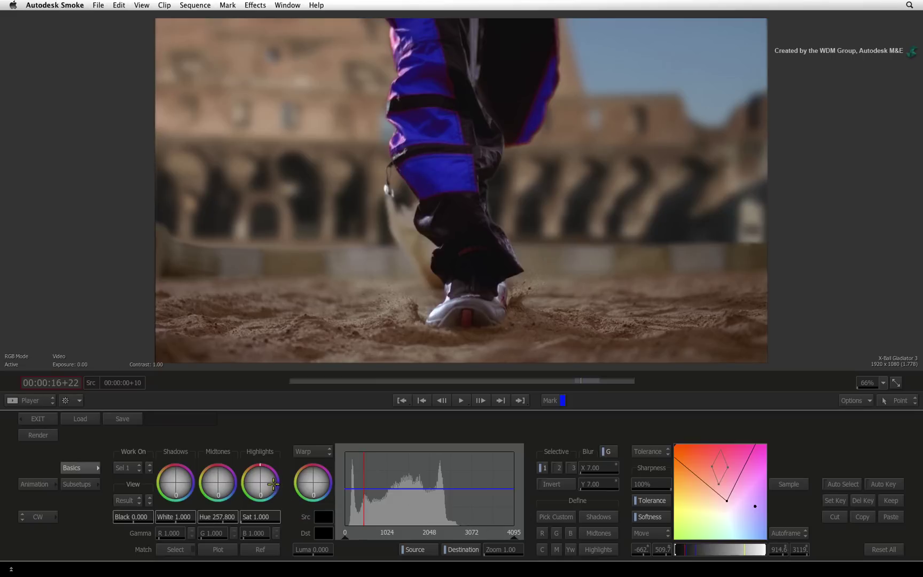
left_click(129, 468)
left_click(121, 481)
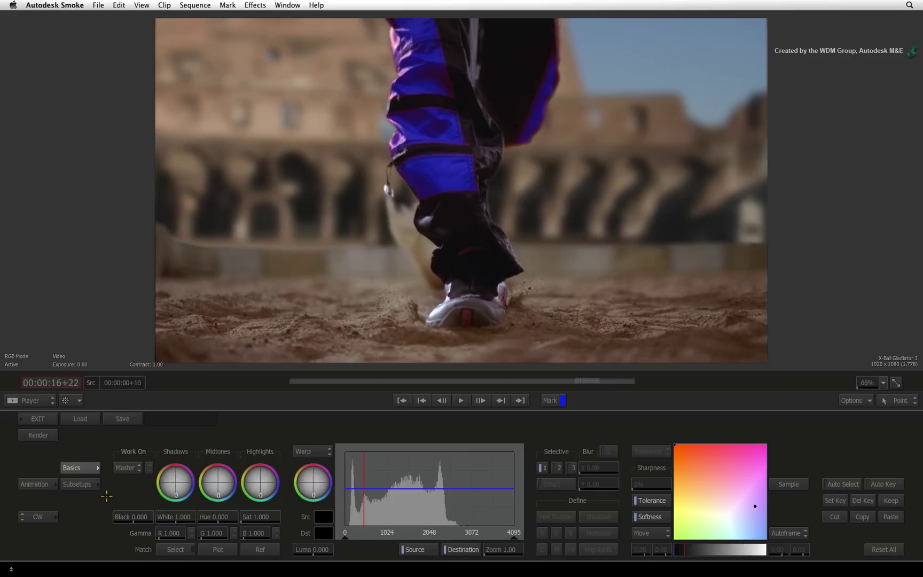
left_click(37, 418)
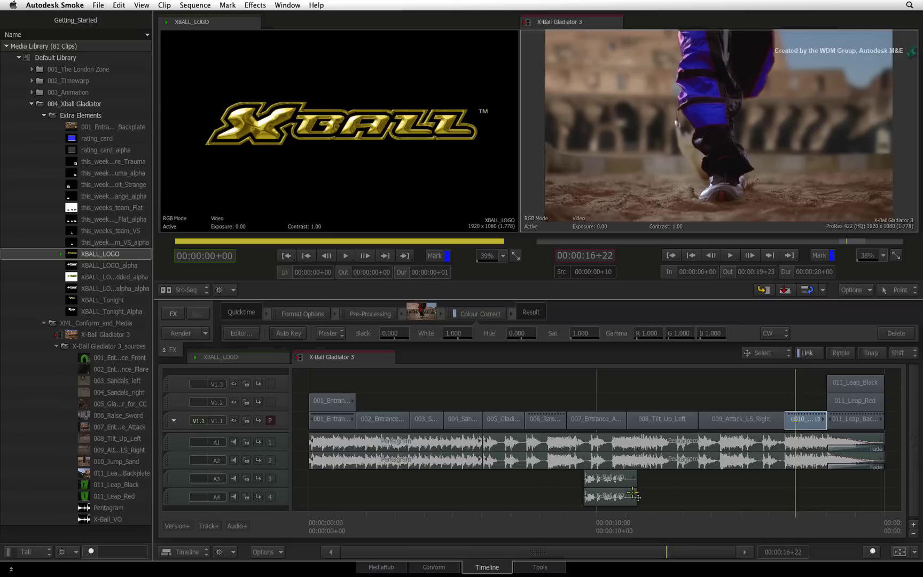
- Check the 010 shot at 00:00:17+05 and save its Colour Correct effect into the library's Extra Elements folder
mouse_move(802, 521)
left_mouse_down()
mouse_move(811, 520)
mouse_move(800, 522)
left_mouse_up()
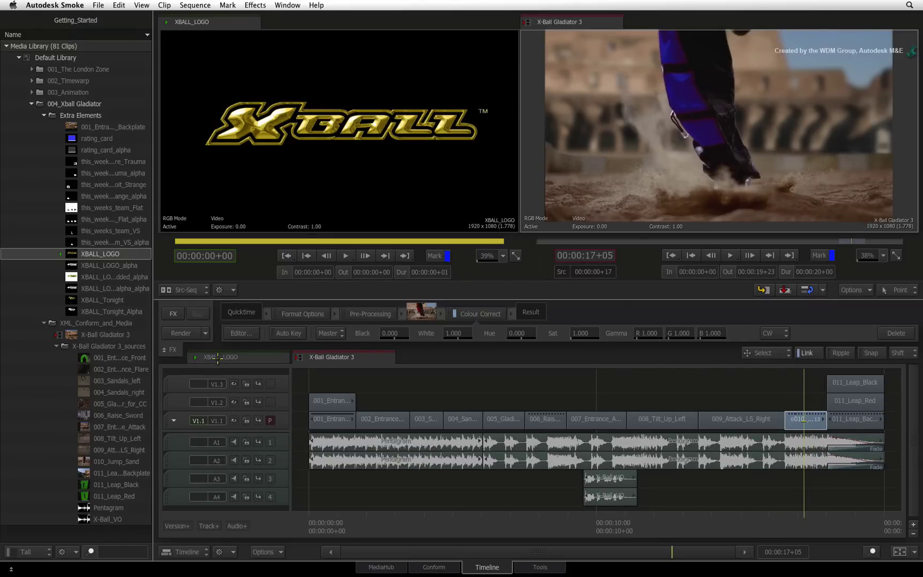
left_click(184, 333)
left_click_drag(480, 313, 86, 117)
left_click(84, 138)
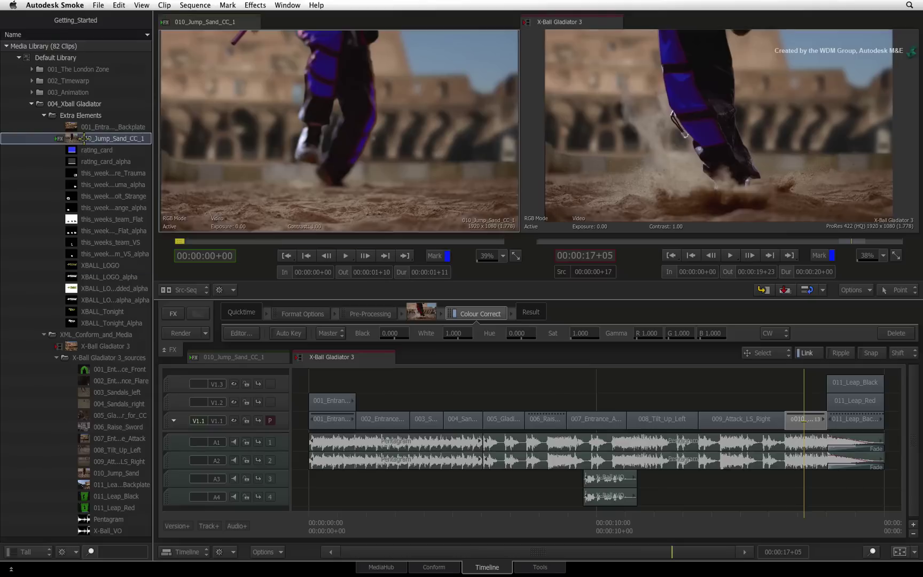